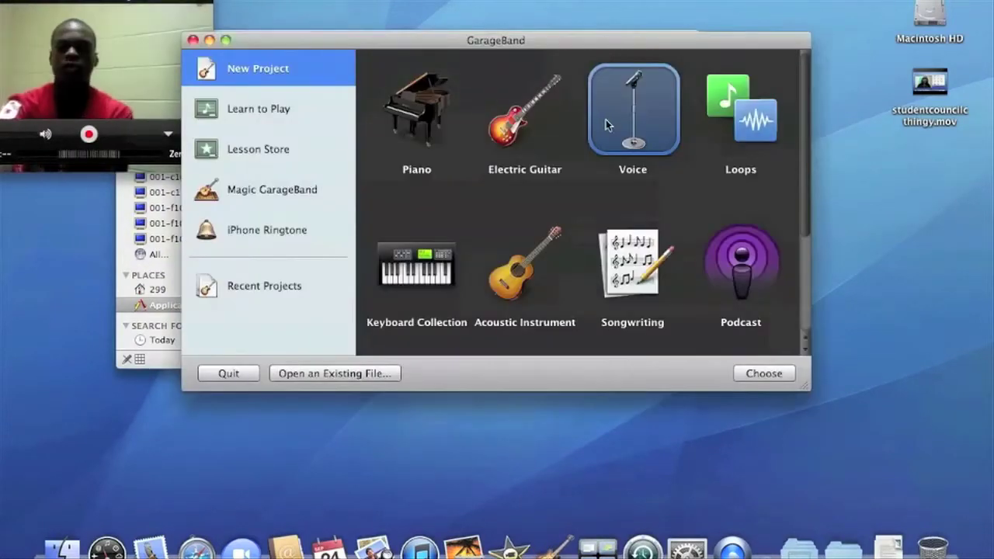
- Create a new Voice project in the home folder with the default song name, 120 bpm, 4/4 and C major
double_click(606, 119)
scroll(350, 187, down, 5)
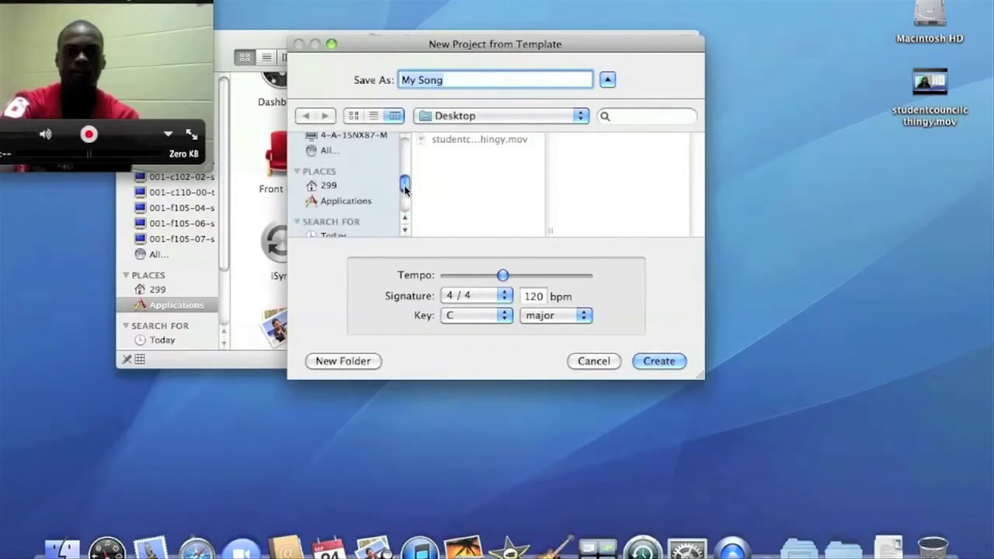
scroll(388, 171, up, 5)
scroll(388, 186, down, 3)
click(344, 178)
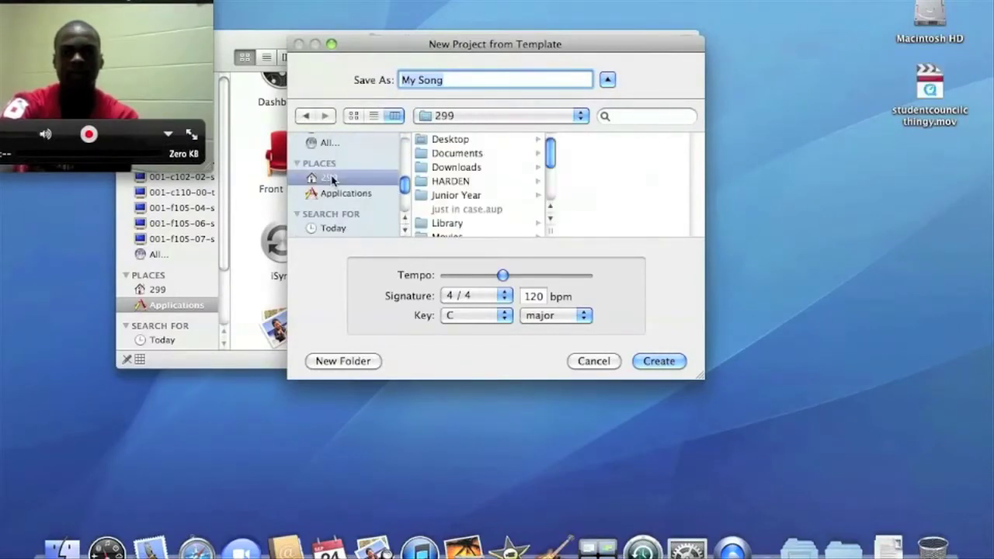
click(659, 361)
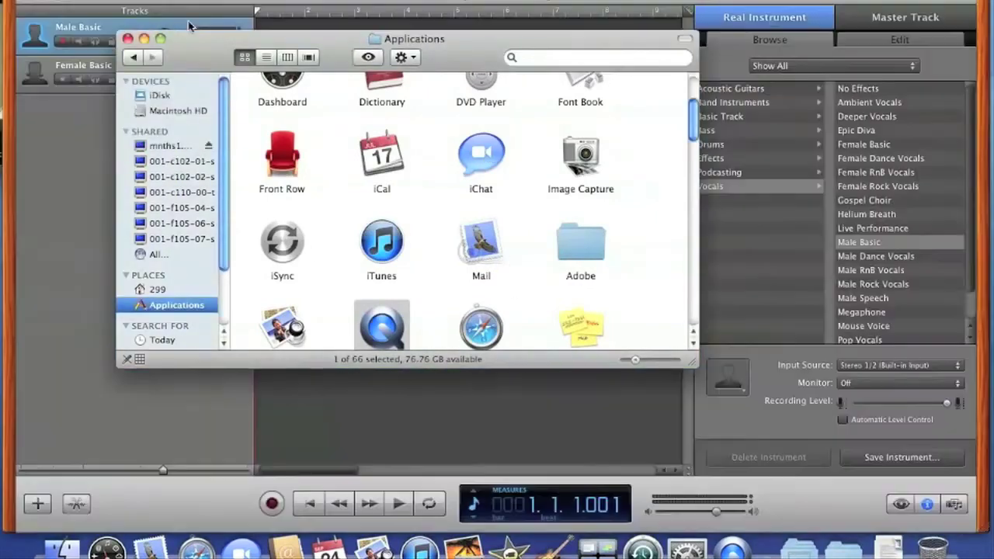
- Remove the Female Basic track and set the remaining vocal track's instrument to Male Dance Vocals
click(144, 39)
click(136, 66)
key(super+BackSpace)
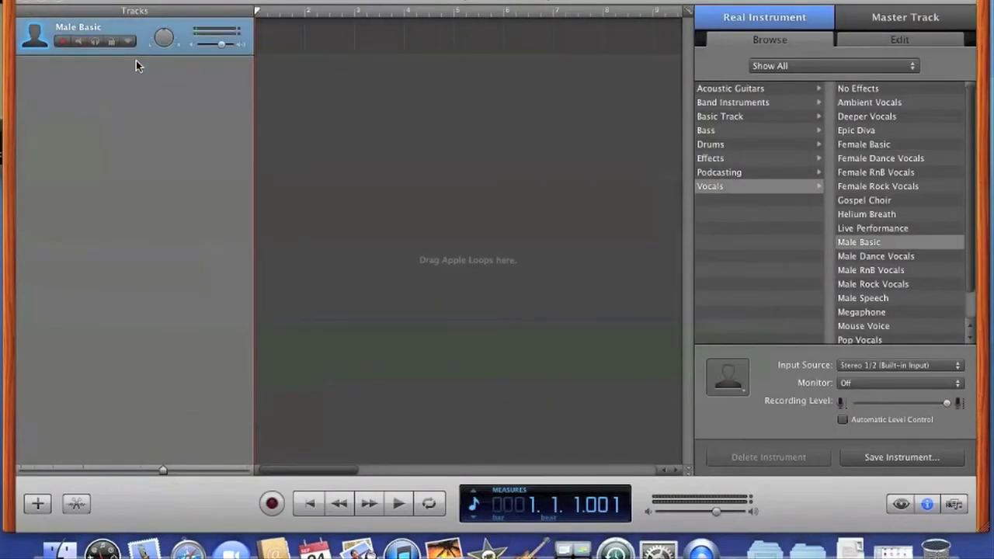
click(908, 259)
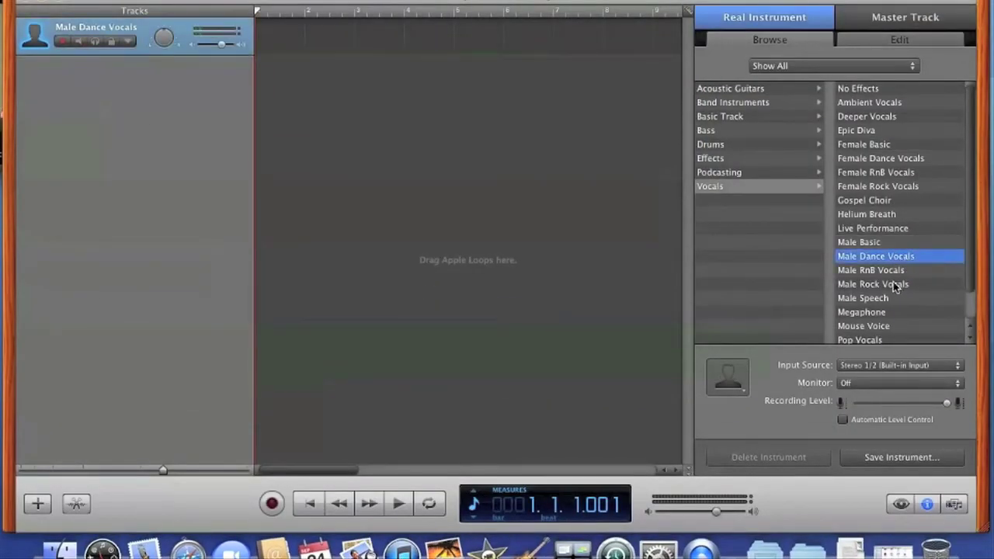
- Try out a short vocal take with playback, and delete it from the track
click(273, 503)
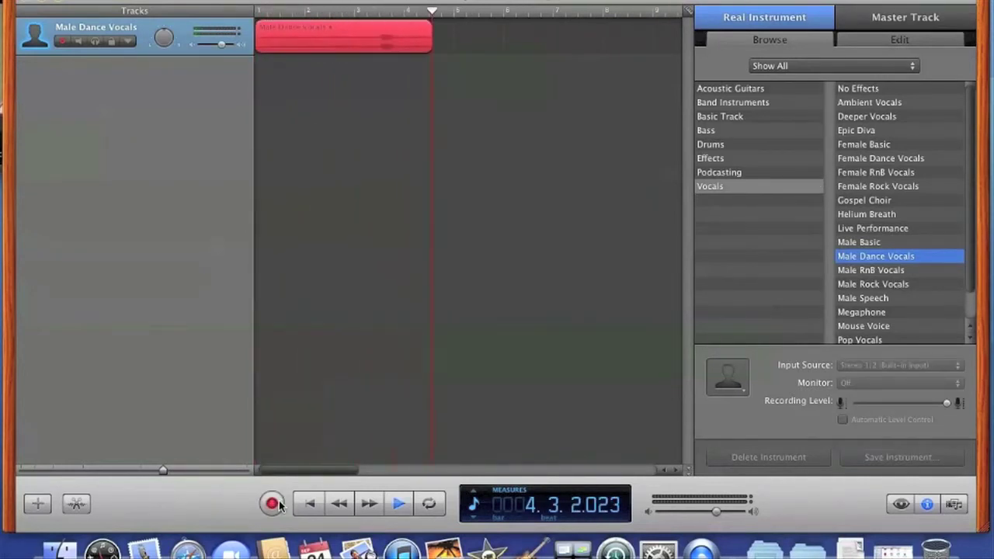
click(274, 504)
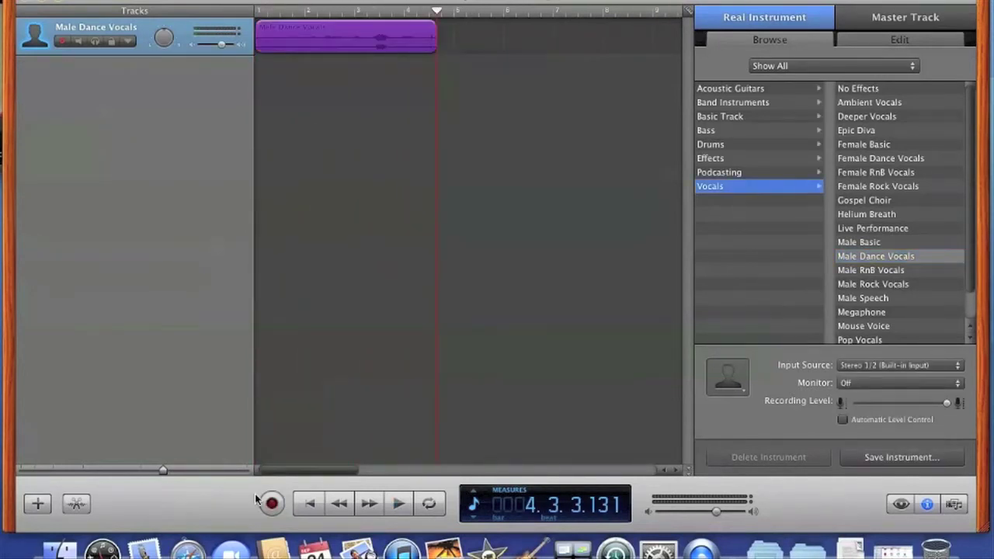
key(XF86AudioRaiseVolume)
click(342, 11)
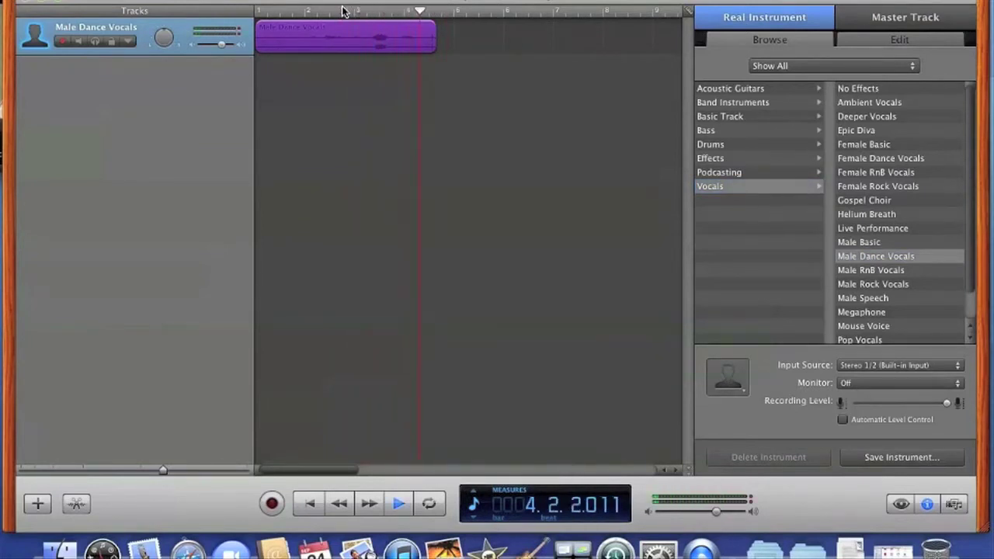
key(Delete)
drag(469, 12, 184, 25)
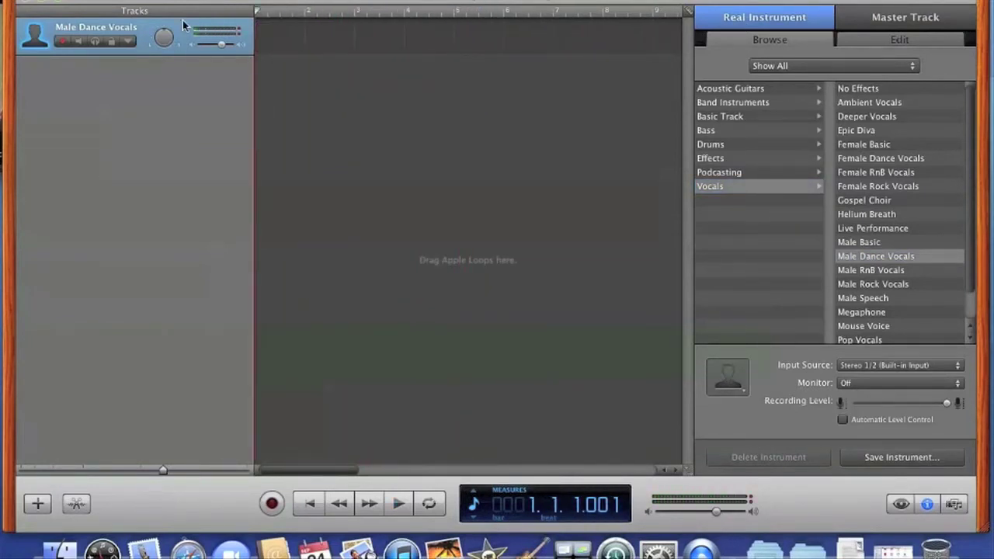
- Record a fresh vocal take from the start of the Male Dance Vocals track and play it back
click(271, 503)
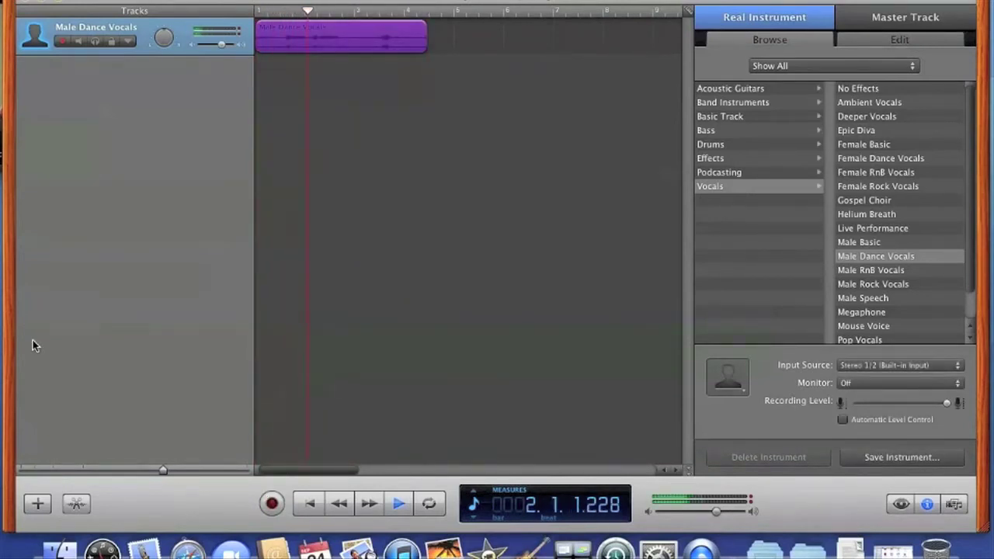
key(space)
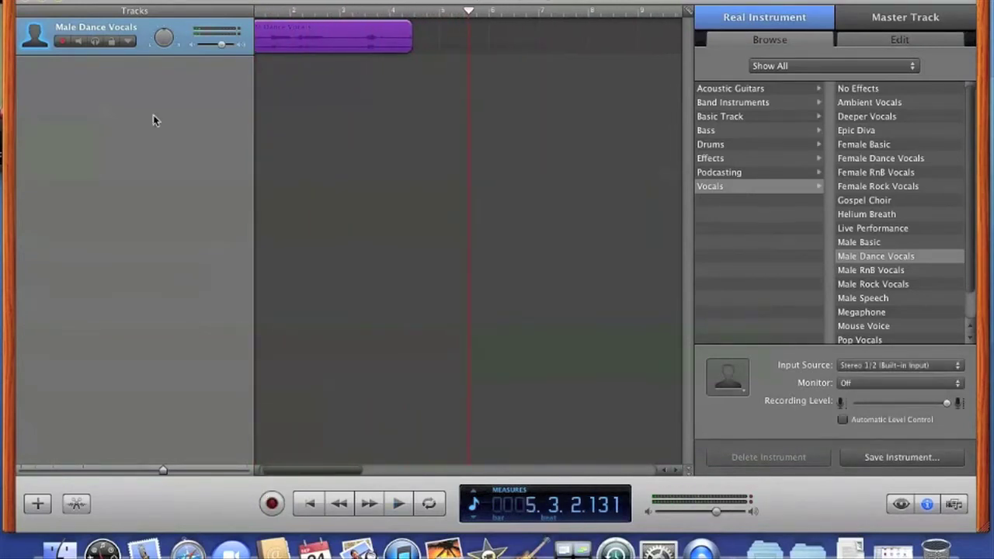
- Share the song to the iTunes library, compressed with the MP3 Encoder
click(299, 1)
click(316, 2)
click(505, 184)
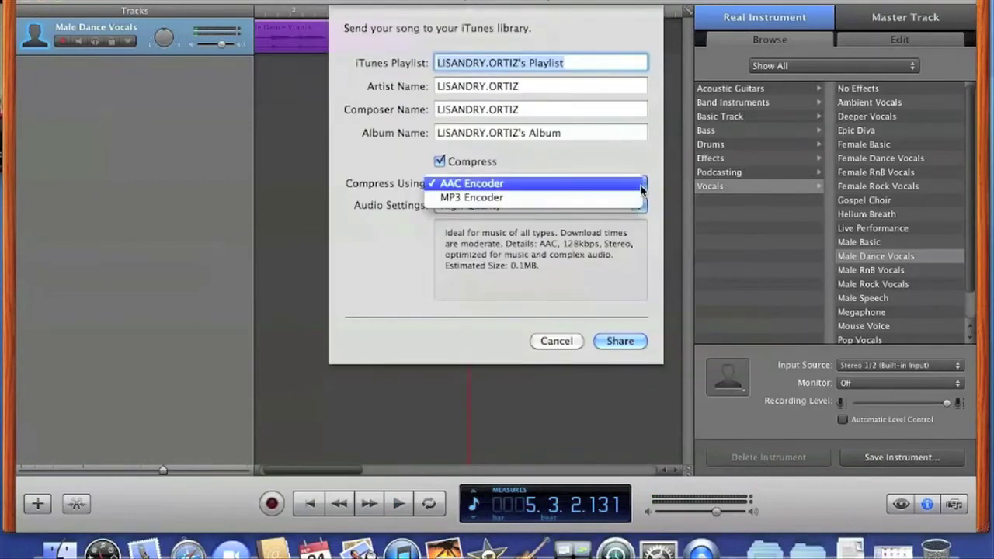
click(474, 198)
click(505, 205)
click(474, 217)
click(613, 343)
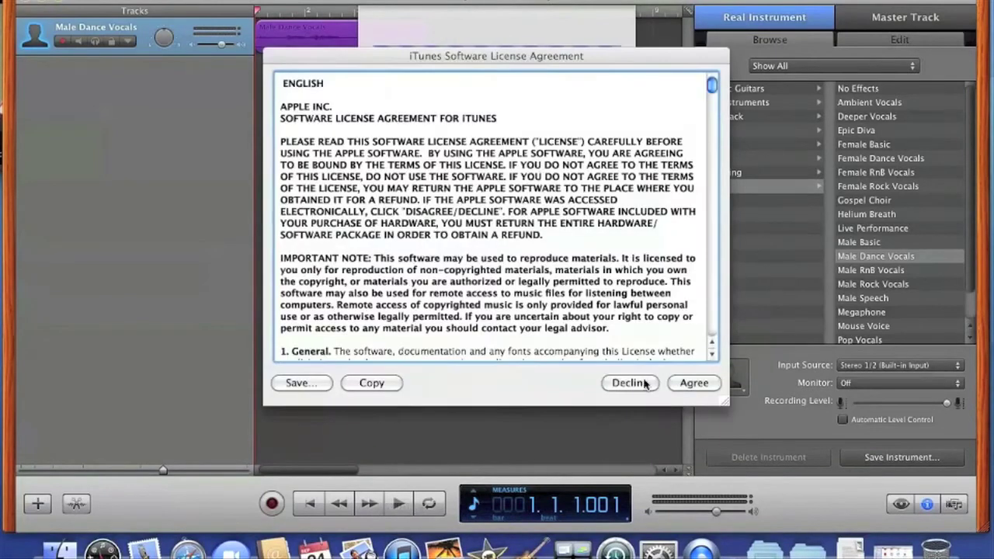
- Finish the iTunes first-run setup, accepting its licence agreement, and play My Song from the music library
click(691, 385)
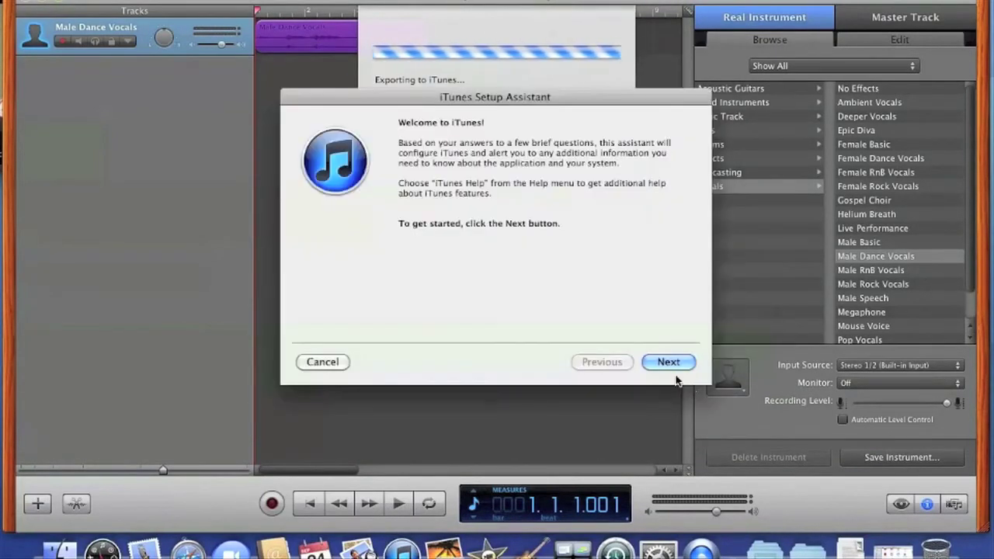
click(668, 360)
click(668, 359)
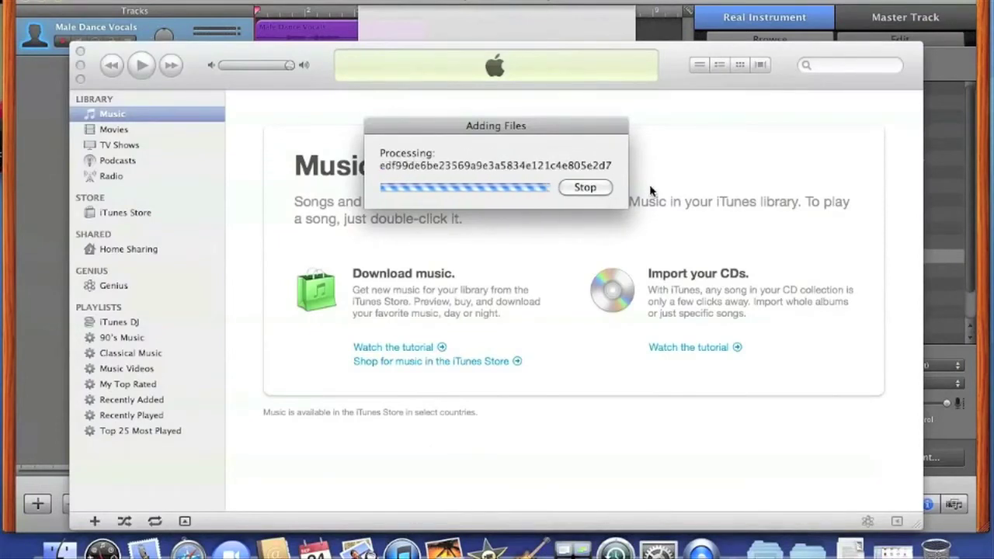
click(602, 188)
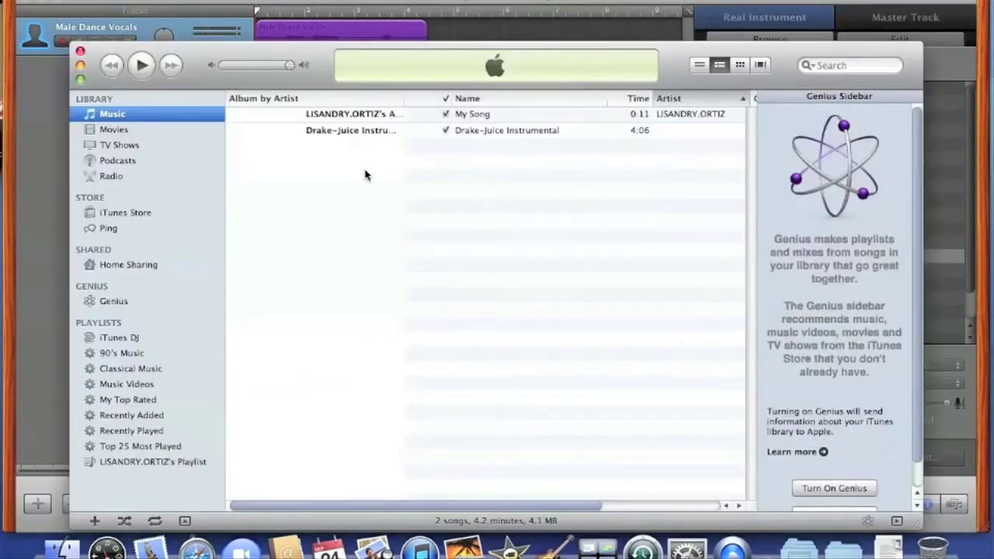
double_click(349, 118)
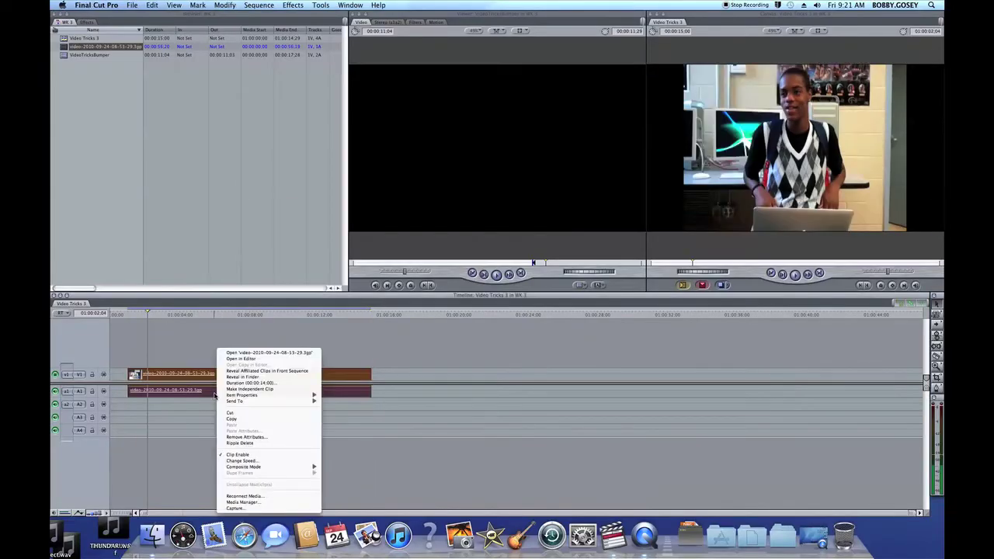
- In Final Cut Pro, send the timeline's video clip to a Soundtrack Pro multitrack project saved as Wk 3
mouse_move(271, 401)
click(352, 412)
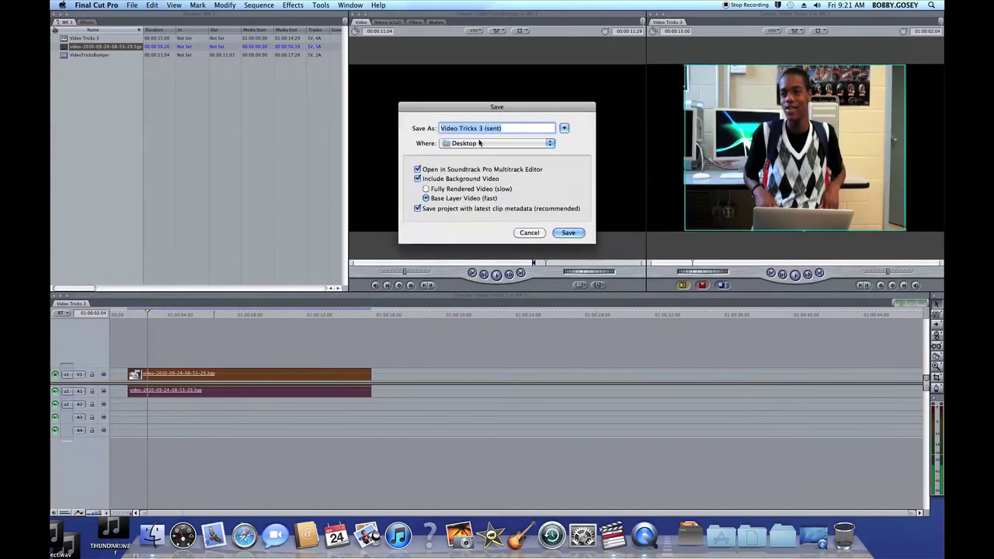
text(Wk 3)
key(Return)
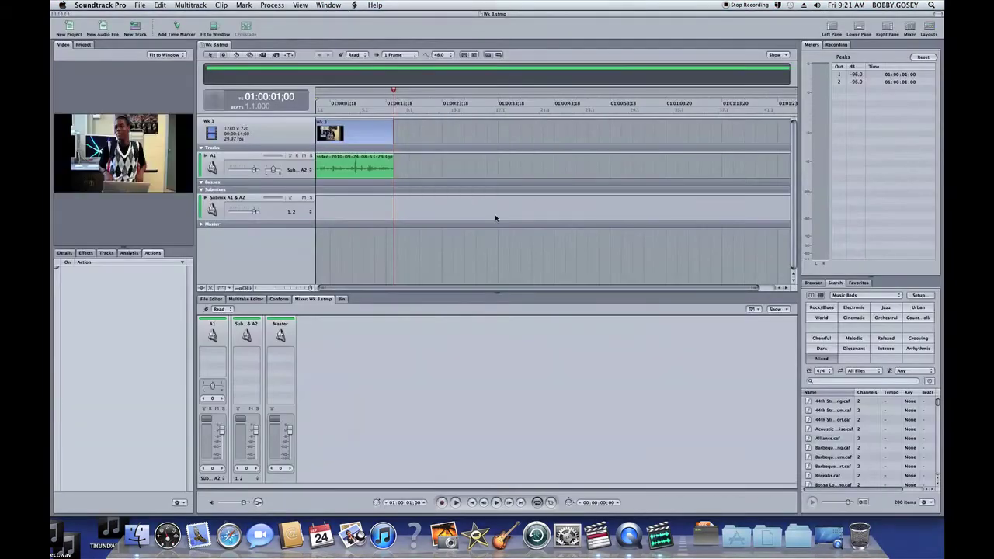
- Open the A1 track's audio clip in the file editor and listen to its background noise
key(space)
double_click(355, 167)
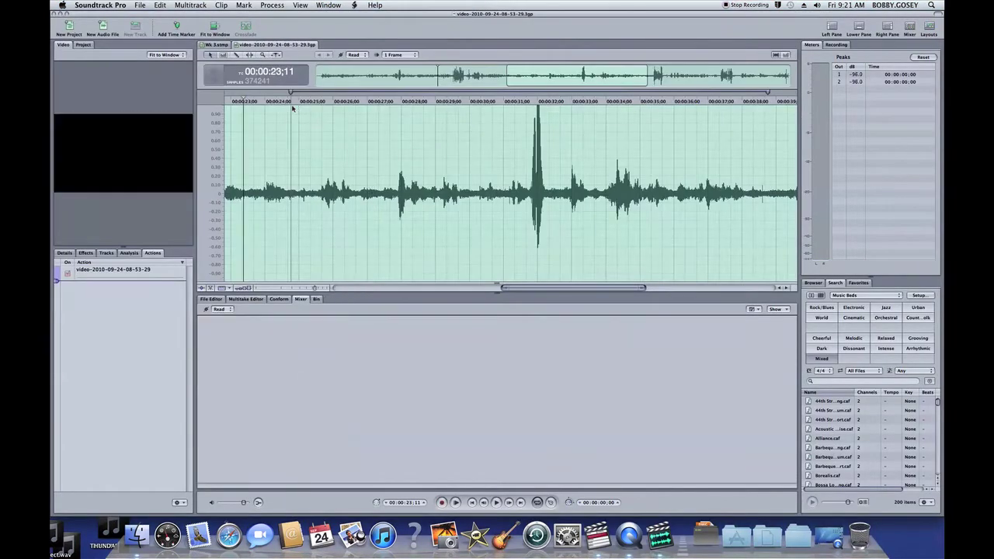
key(space)
- Set a noise print from a quiet stretch of about 21 frames starting near 00:00:24;22
drag(292, 109, 315, 145)
click(272, 4)
mouse_move(310, 123)
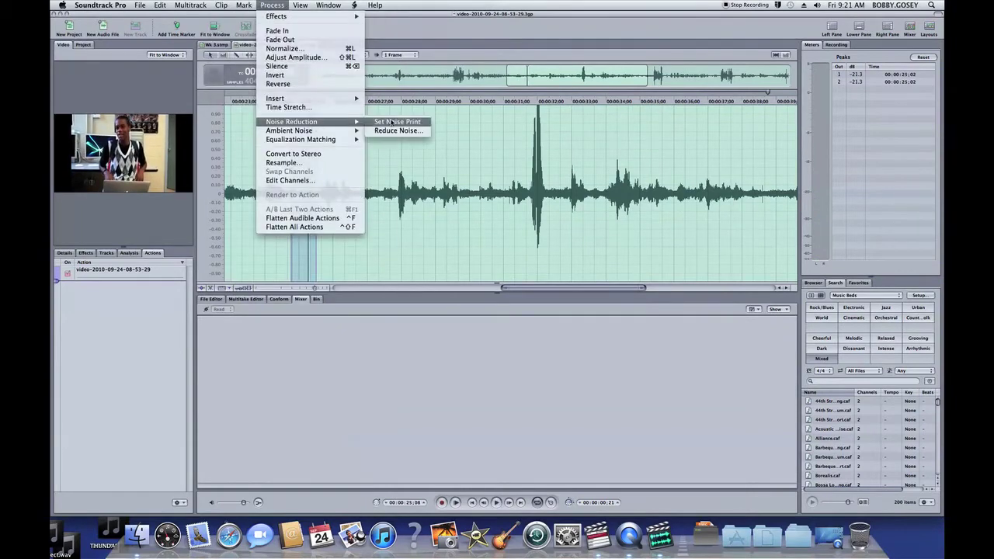
click(388, 123)
- Select the 14-second section starting at 00:00:24;22 and preview Reduce Noise on it
click(293, 110)
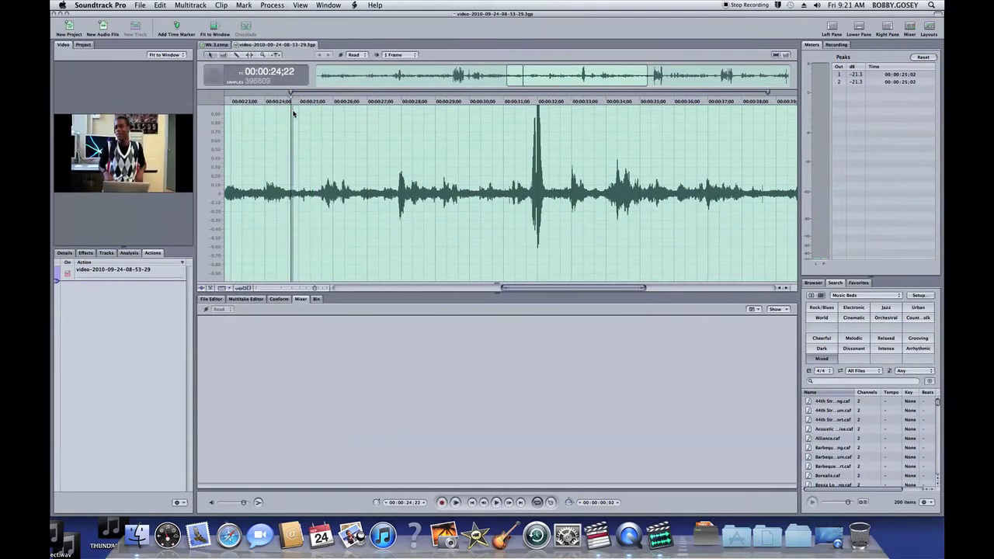
drag(295, 111, 770, 217)
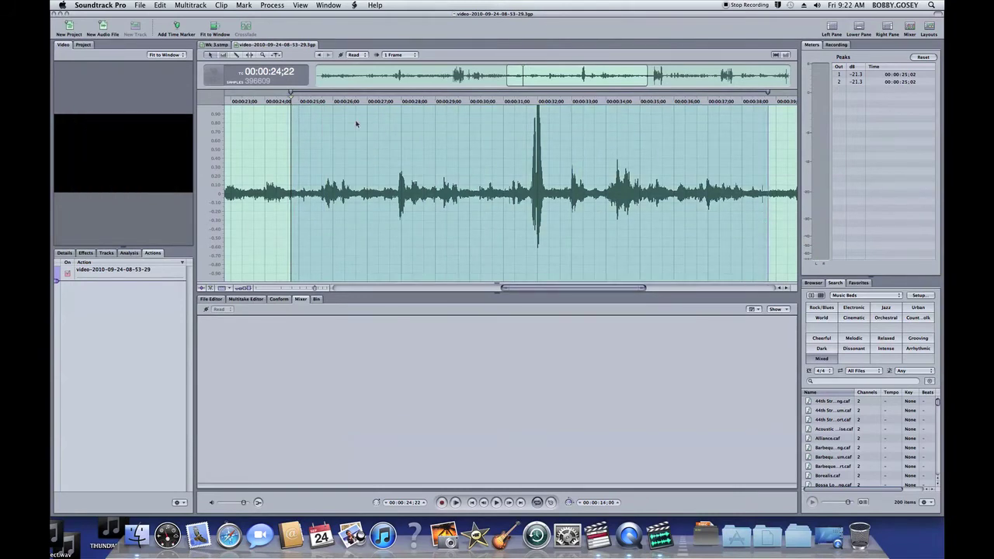
click(260, 6)
mouse_move(332, 122)
click(386, 132)
click(471, 486)
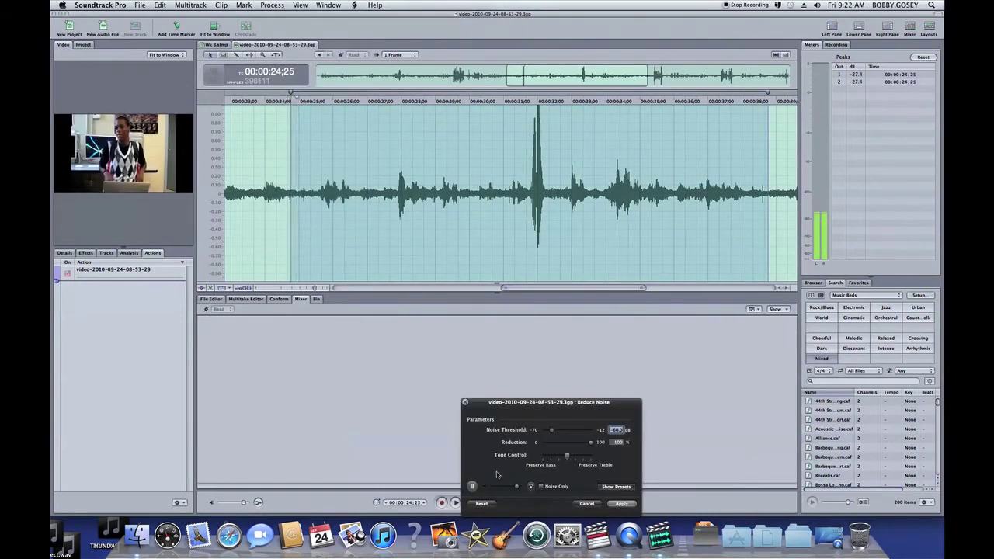
- Apply Reduce Noise with the threshold at about -34 dB, 100% reduction and the tone control shifted toward Preserve Bass
drag(549, 431, 538, 384)
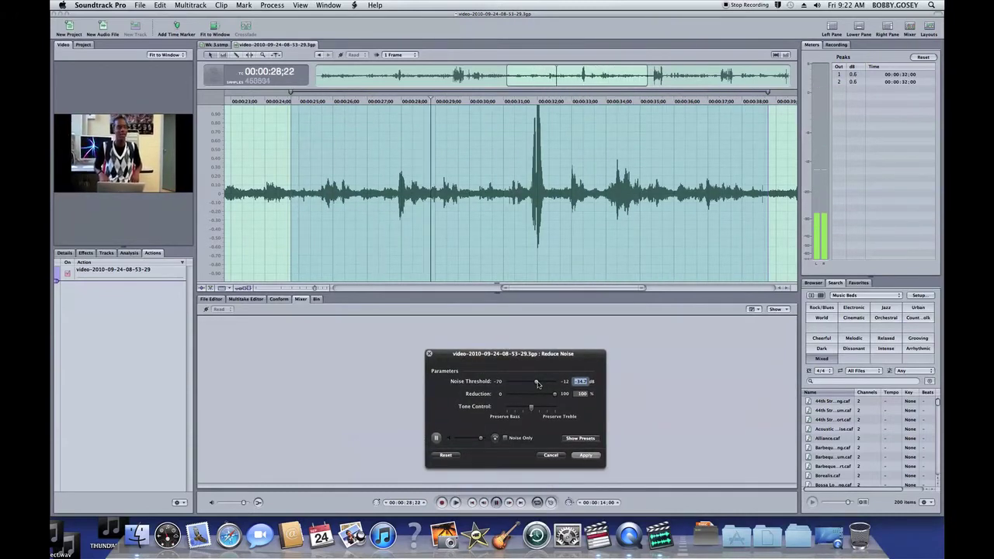
drag(531, 407, 537, 382)
click(481, 438)
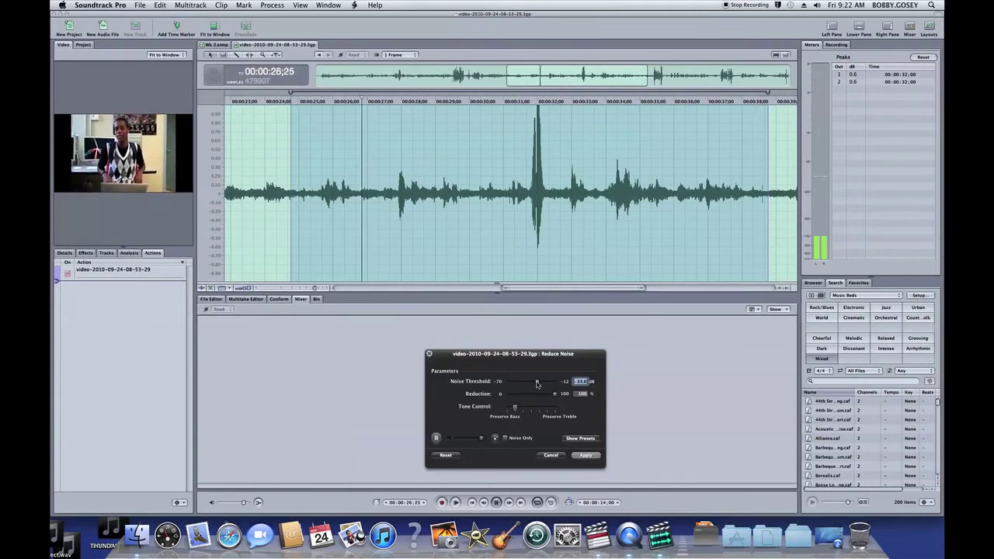
click(583, 455)
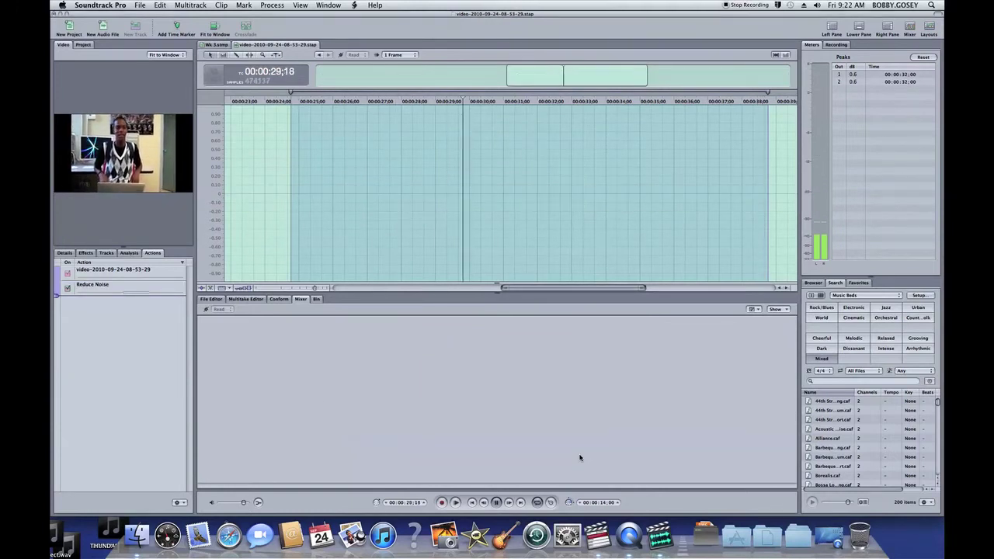
- Compare the audio with and without Reduce Noise, and save it as an Audio File Project including source audio in Wk 3
click(67, 288)
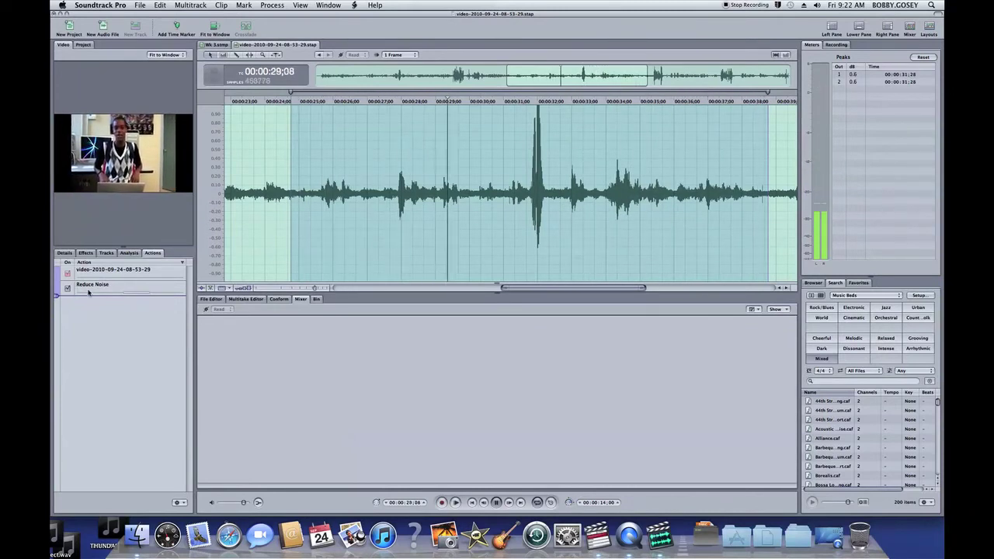
click(140, 6)
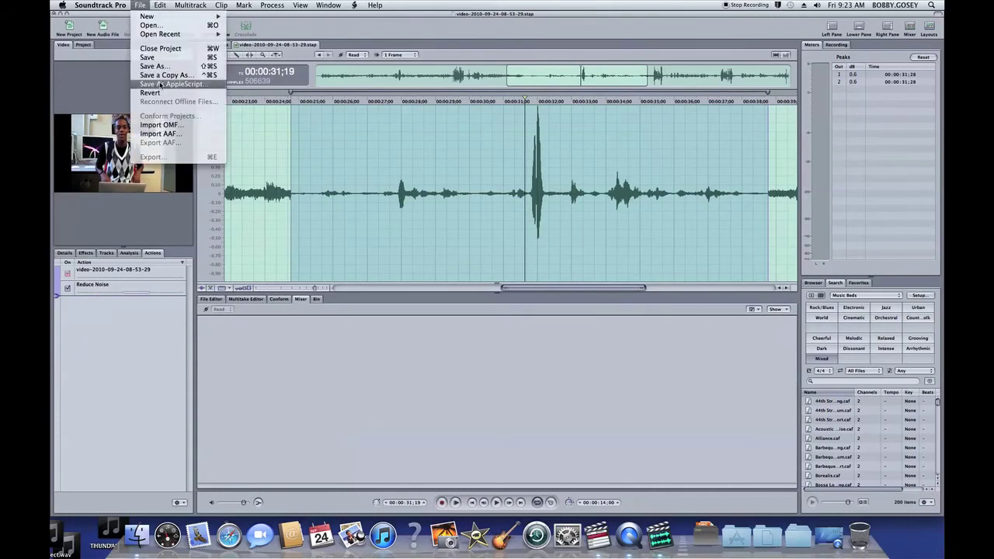
click(148, 58)
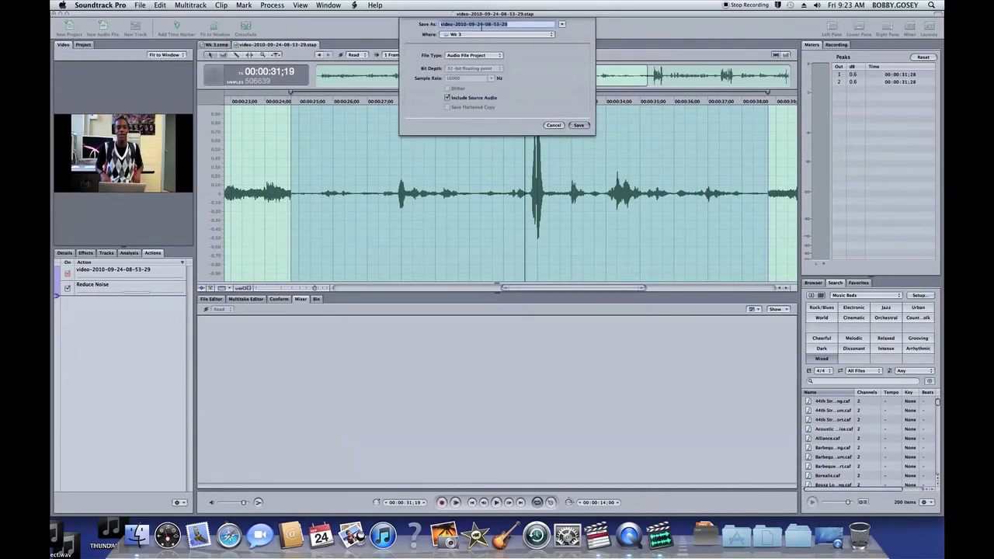
key(Return)
- Export the multitrack's Master Mix as a 16-bit, 48 kHz AIFF named Wk3 and import it into Final Cut Pro's WK 3 project
click(138, 5)
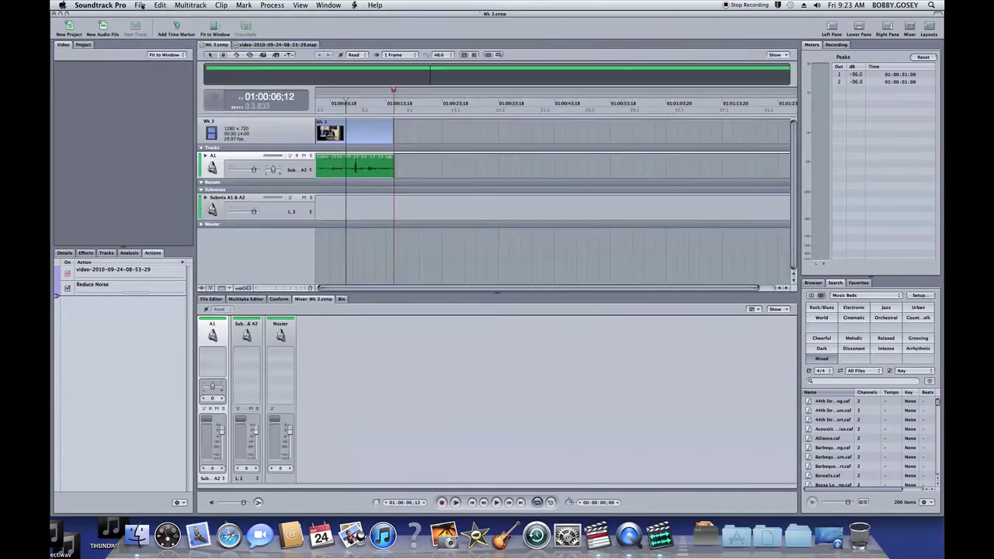
click(139, 5)
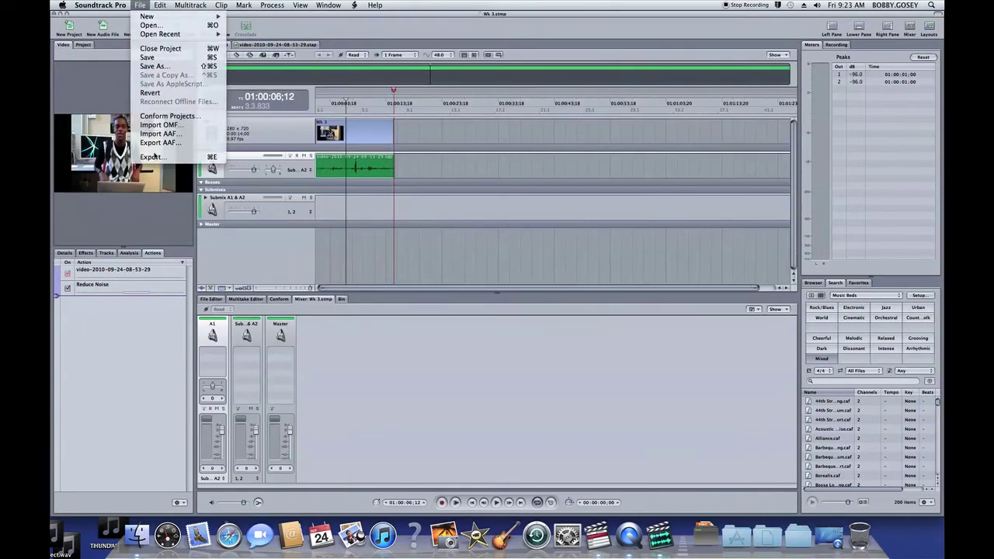
click(151, 157)
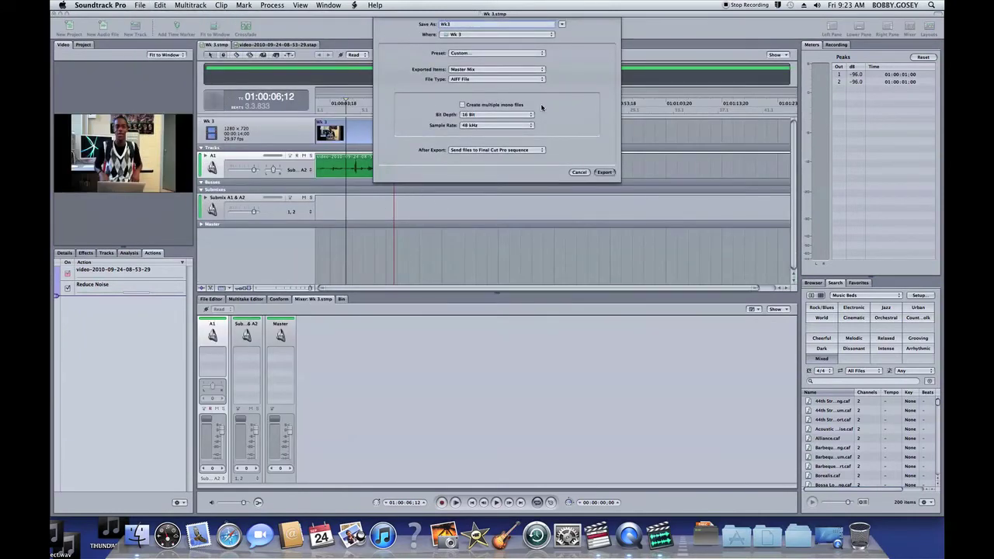
key(Return)
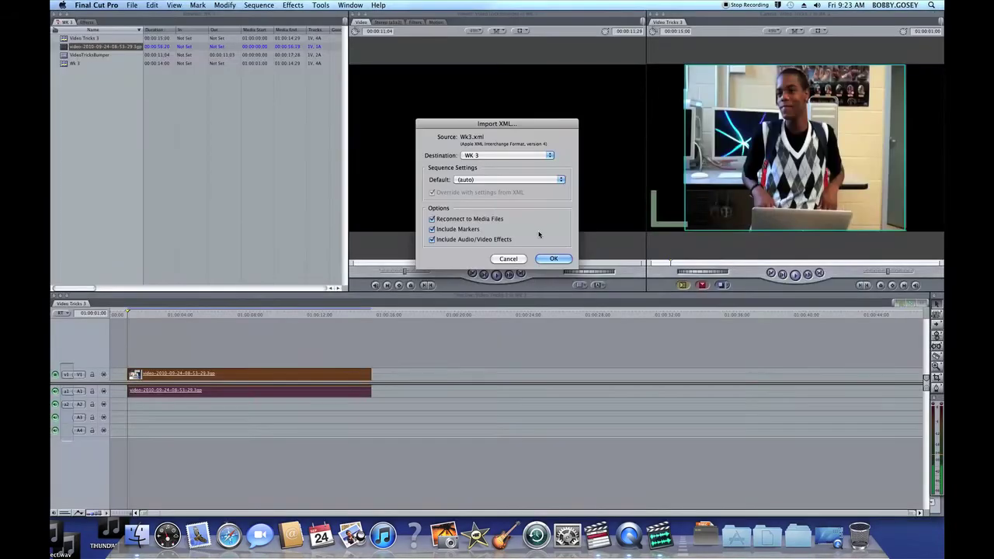
click(546, 258)
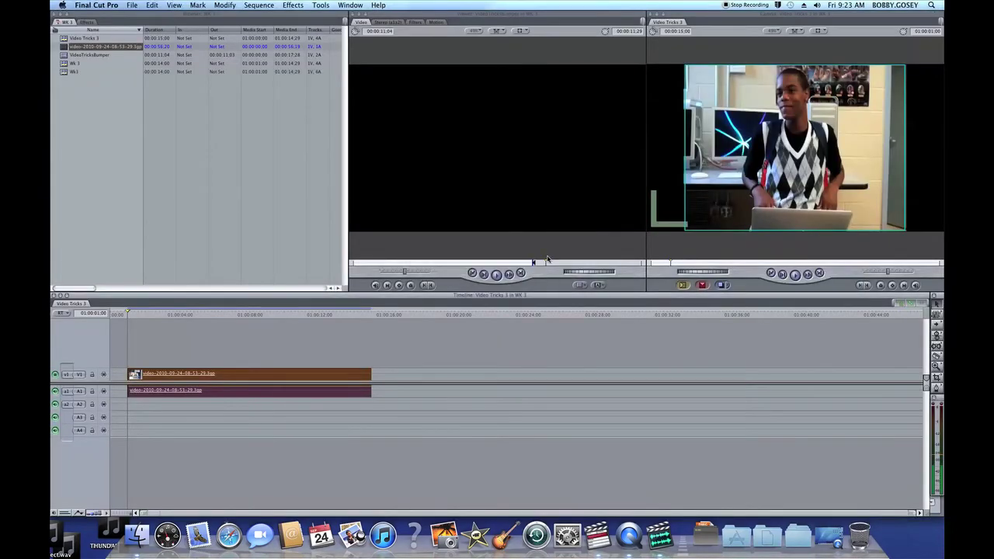
- Open the imported Wk3 sequence, play it back and render it
click(65, 64)
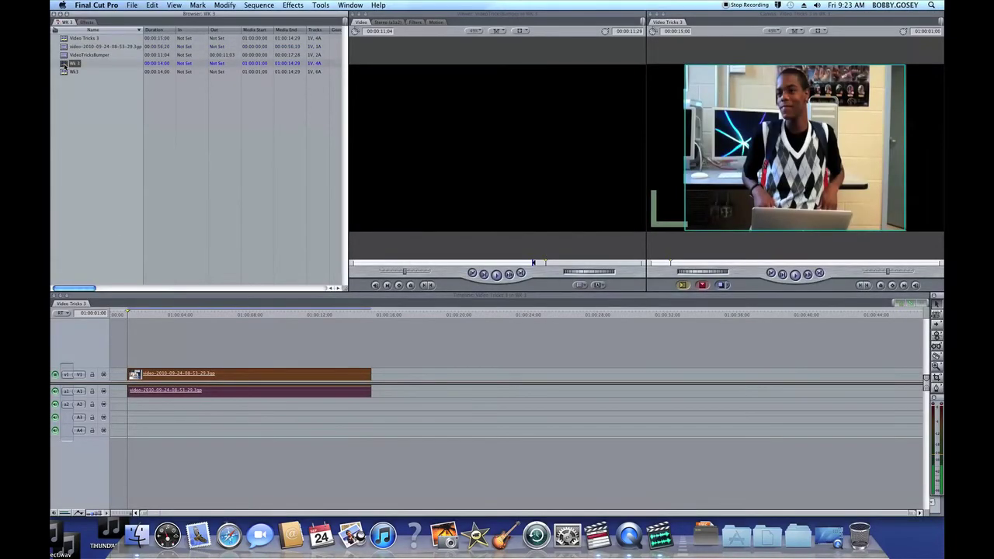
double_click(66, 71)
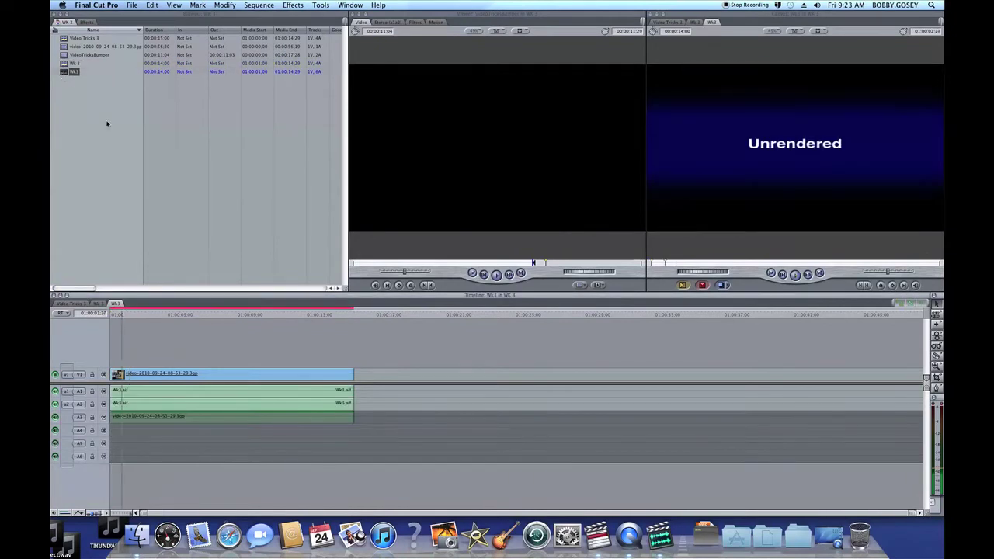
key(space)
key(super+r)
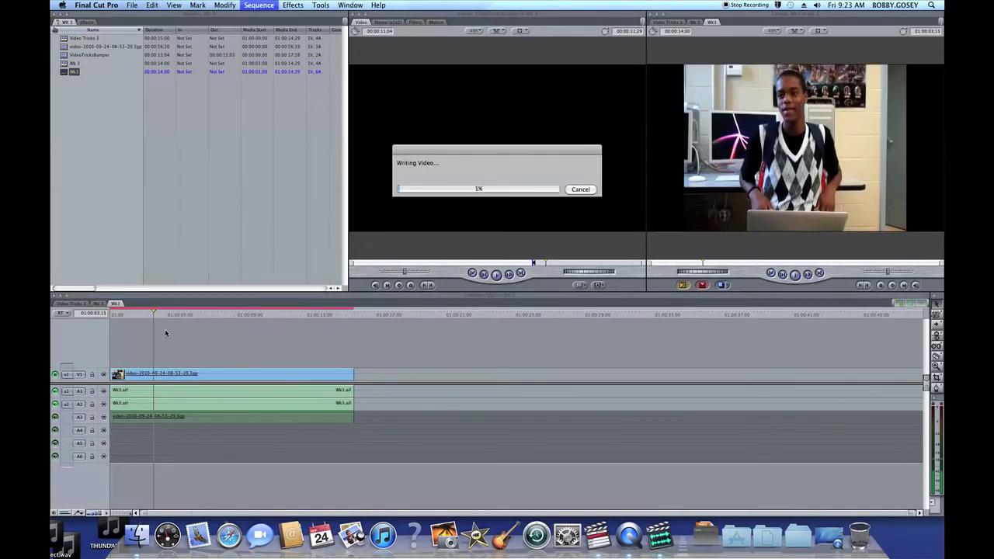